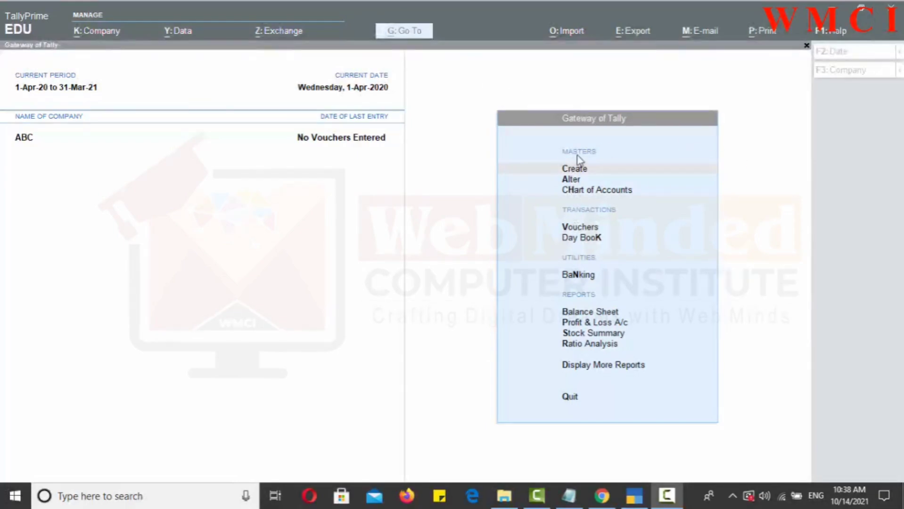
# Open the list of existing ledgers for alteration from the accounting masters.
pyautogui.click(578, 183)
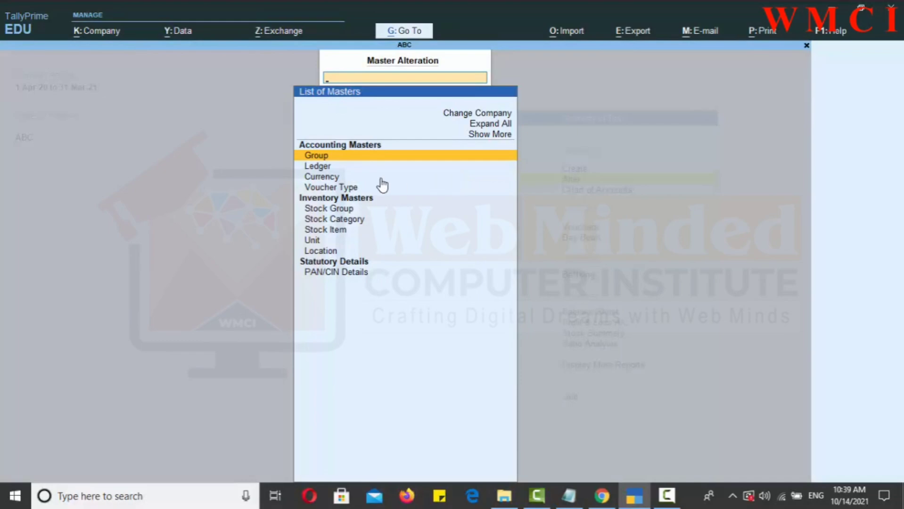
pyautogui.click(312, 166)
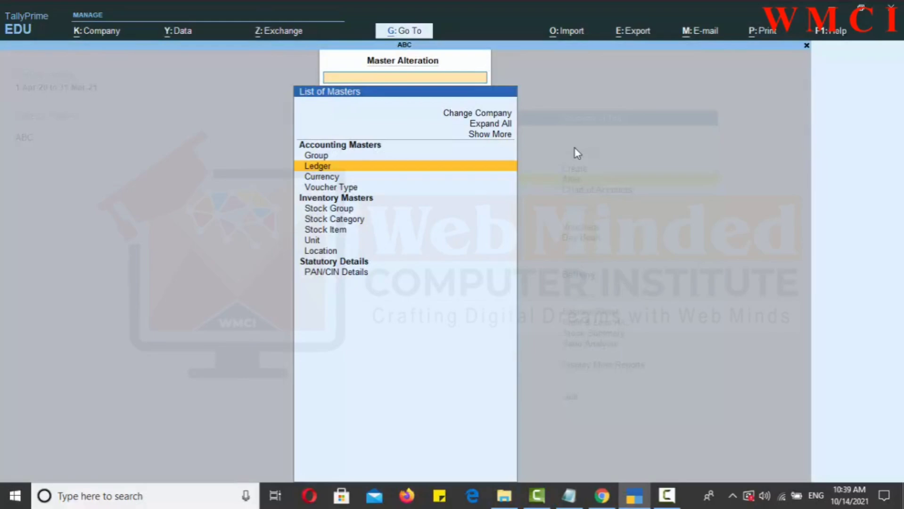
pyautogui.press('Return')
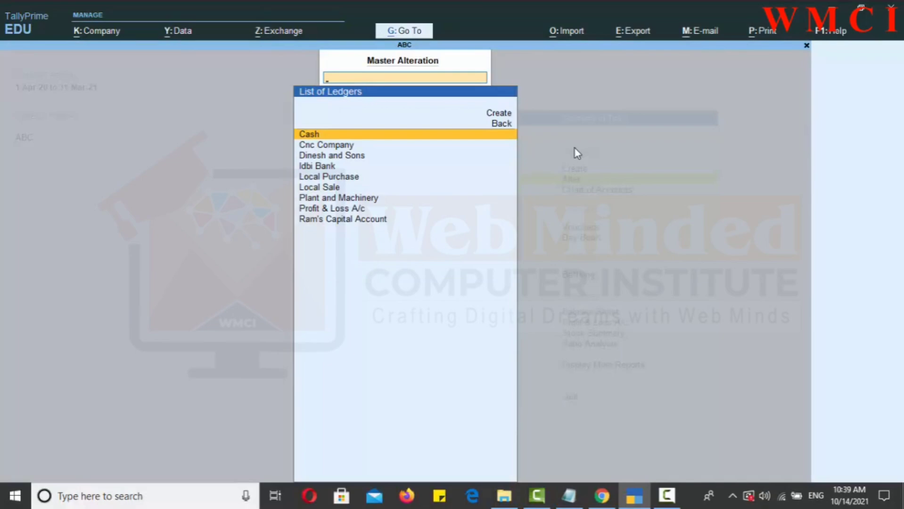
# Look through the company's ledgers in the alteration list.
pyautogui.press('Down')
pyautogui.press('Down')
pyautogui.press('Down')
pyautogui.press('Down')
pyautogui.press('Down')
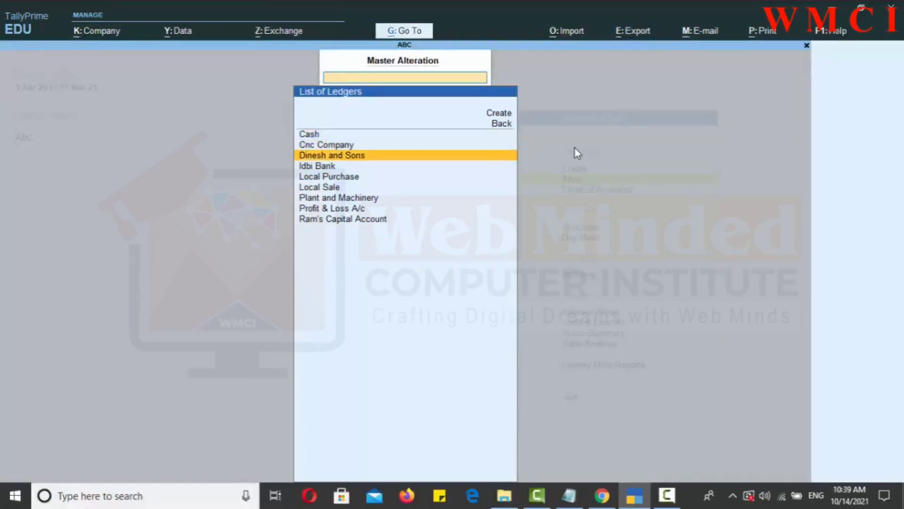
pyautogui.press('Down')
pyautogui.press('Down')
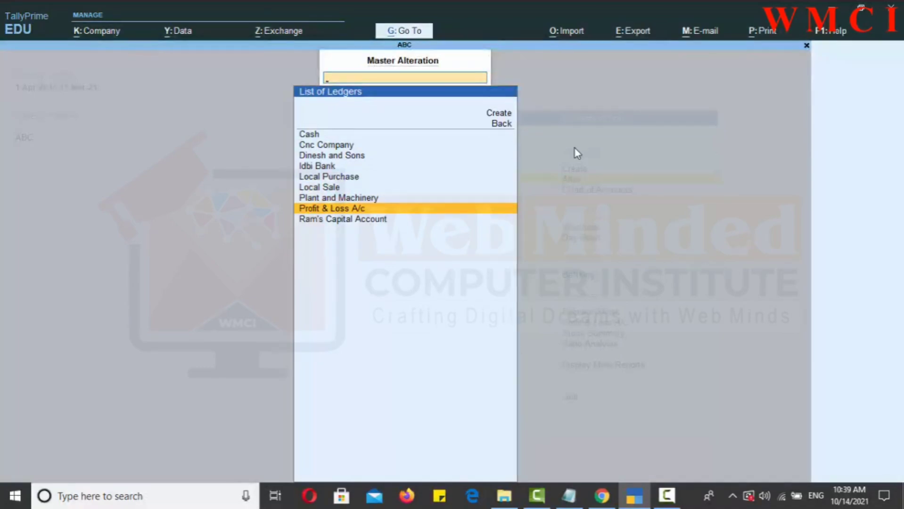
pyautogui.press('Up')
pyautogui.press('Up')
pyautogui.press('Up')
pyautogui.press('Up')
pyautogui.press('Up')
pyautogui.press('Up')
pyautogui.press('Up')
pyautogui.press('Up')
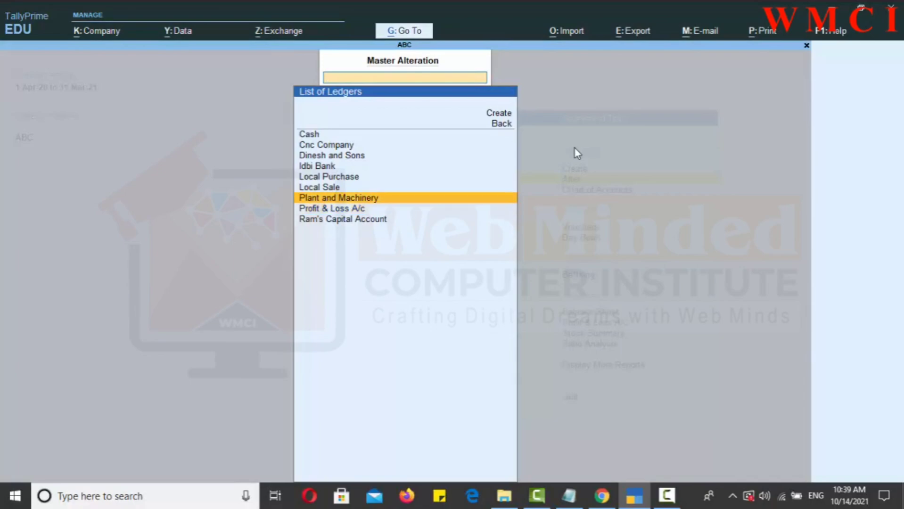
pyautogui.press('Down')
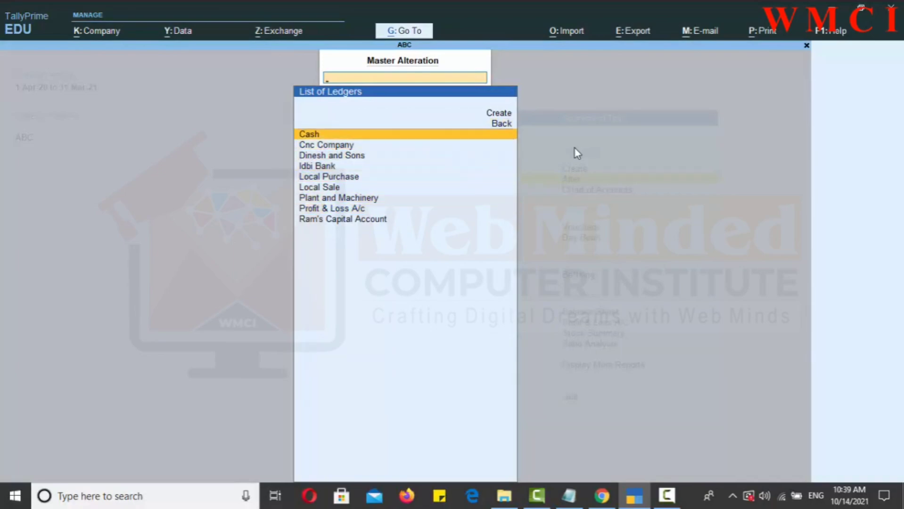
pyautogui.press('Down')
pyautogui.press('Down')
pyautogui.press('Down')
pyautogui.press('Down')
pyautogui.press('Down')
pyautogui.press('Down')
pyautogui.press('Down')
pyautogui.press('Up')
pyautogui.press('Up')
pyautogui.press('Up')
pyautogui.press('Up')
pyautogui.press('Up')
pyautogui.press('Up')
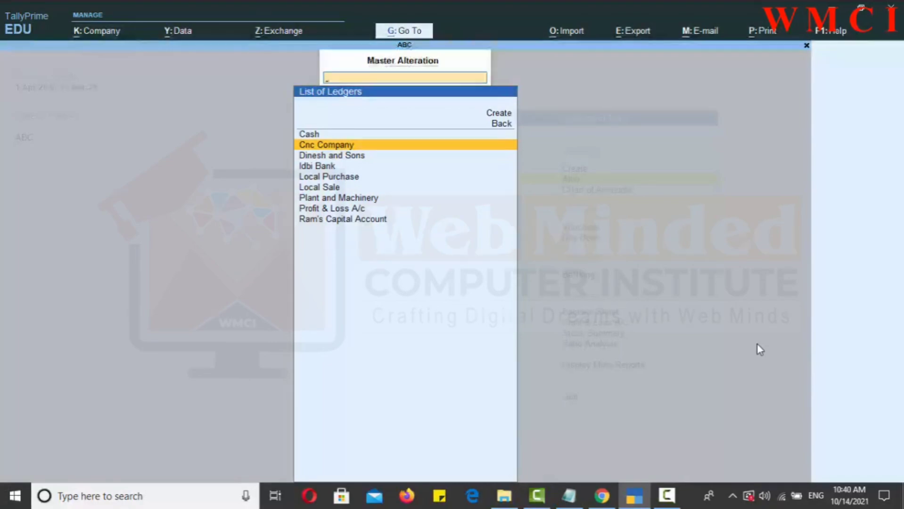
# Open the Cnc Company ledger for alteration and rename it as Cnc Company Ambala.
pyautogui.press('Return')
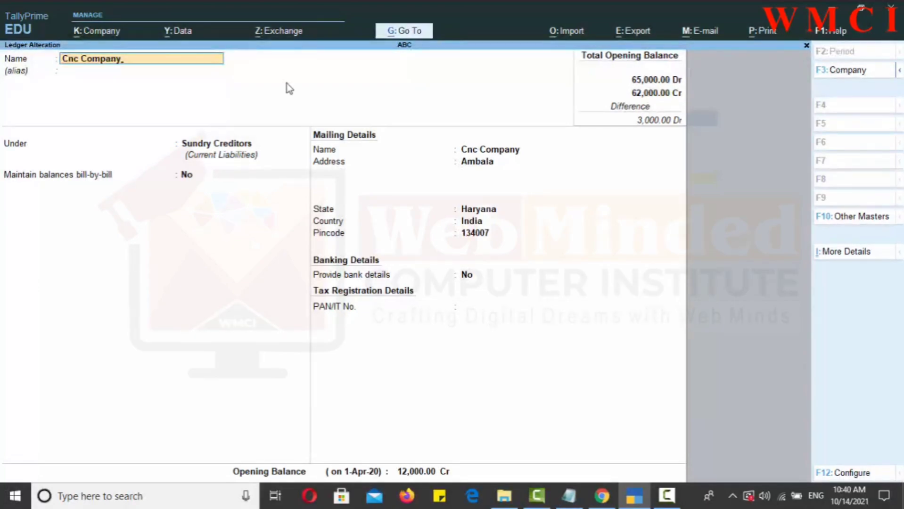
pyautogui.write('AMBALA,')
pyautogui.press('BackSpace')
pyautogui.press('BackSpace')
pyautogui.press('BackSpace')
pyautogui.press('BackSpace')
pyautogui.press('BackSpace')
pyautogui.press('BackSpace')
pyautogui.press('BackSpace')
pyautogui.write('Ambala')
pyautogui.press('Return')
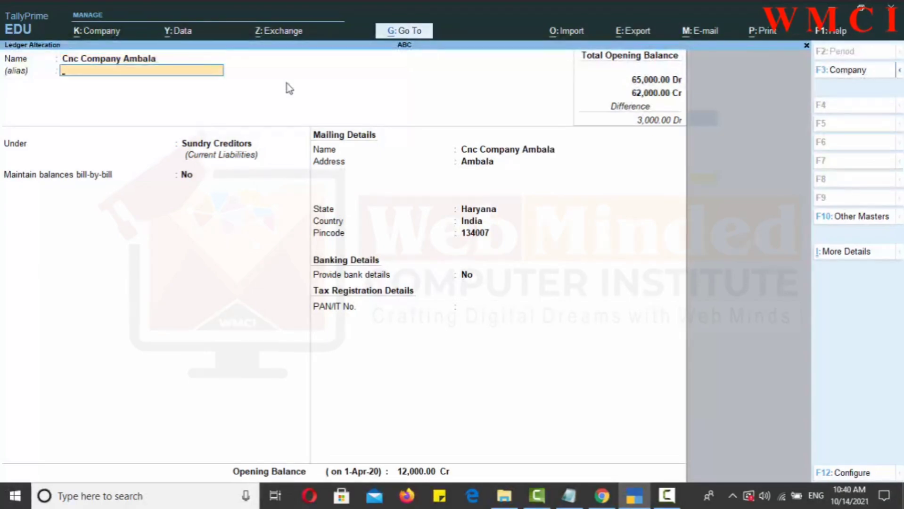
# Keep the ledger's remaining group, mailing, banking and opening balance details and save the alteration.
pyautogui.press('Return')
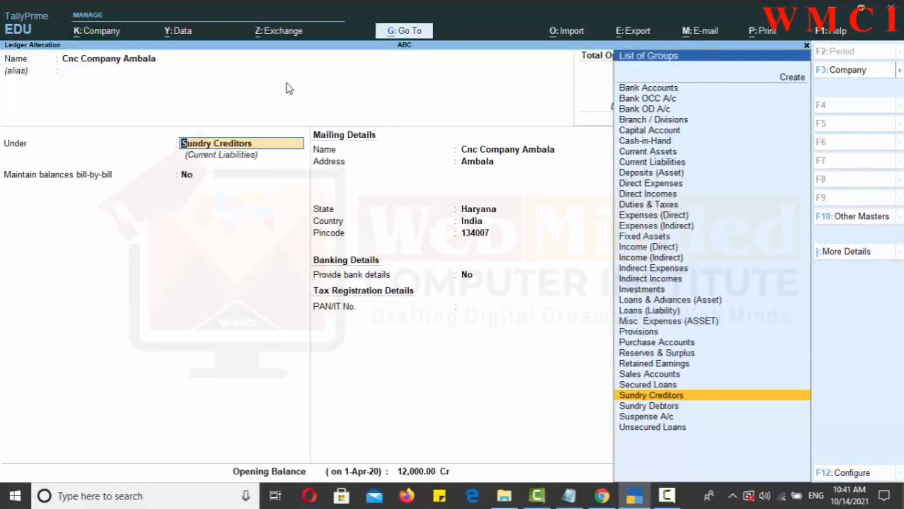
pyautogui.press('Return')
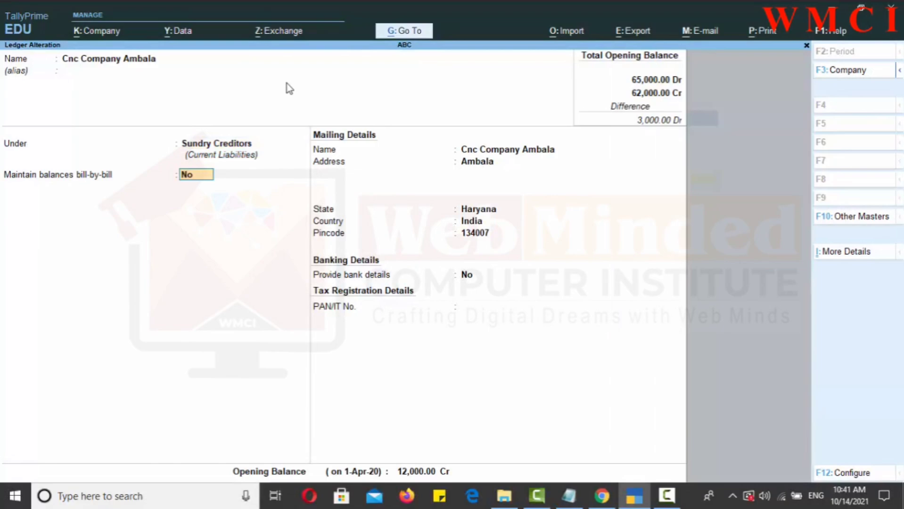
pyautogui.press('Return')
pyautogui.press('Return')
pyautogui.press('Return')
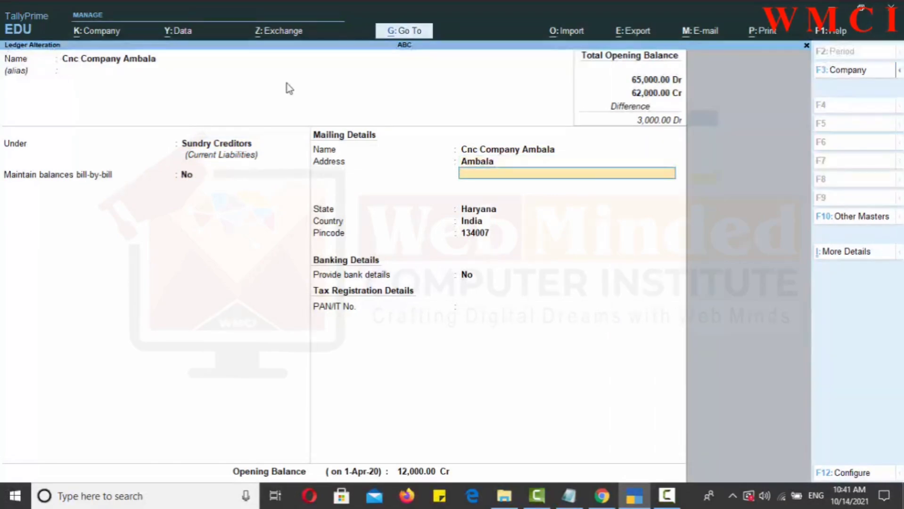
pyautogui.press('Return')
pyautogui.press('Return')
pyautogui.press('Return')
pyautogui.press('Return')
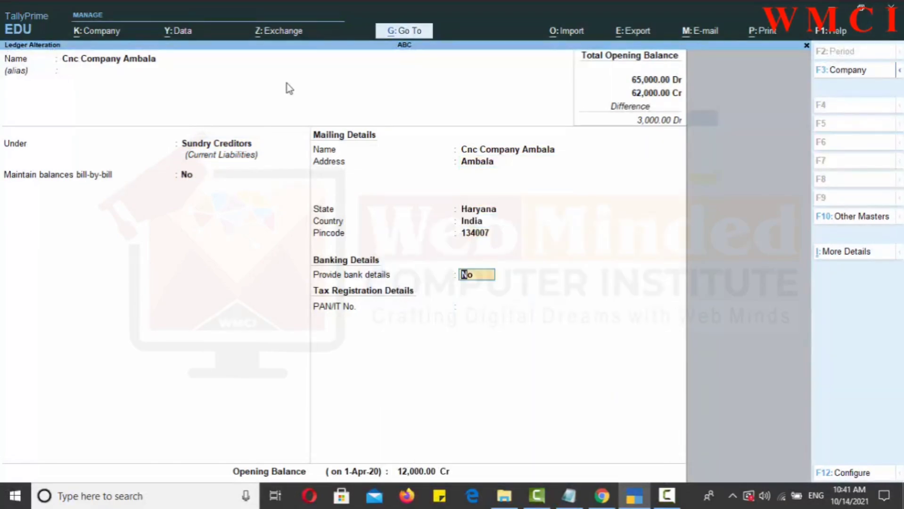
pyautogui.press('Return')
pyautogui.press('Return')
pyautogui.press('Return')
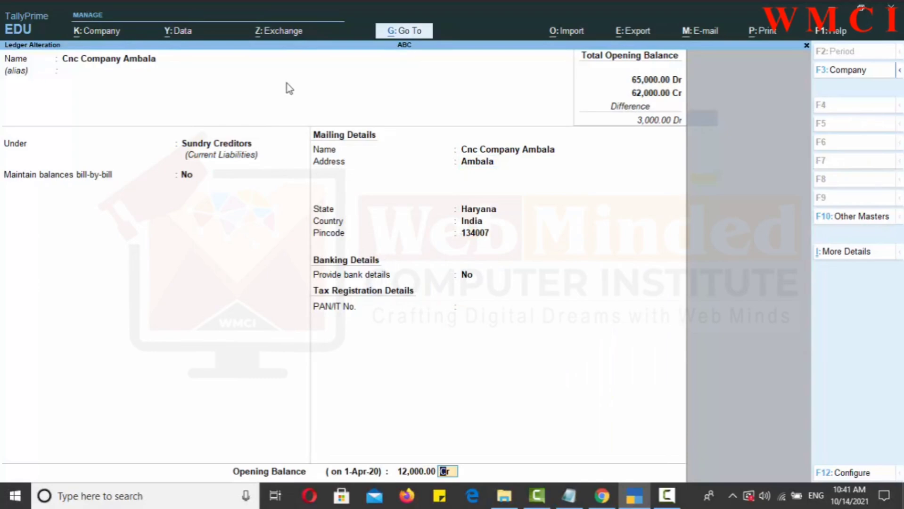
pyautogui.press('Return')
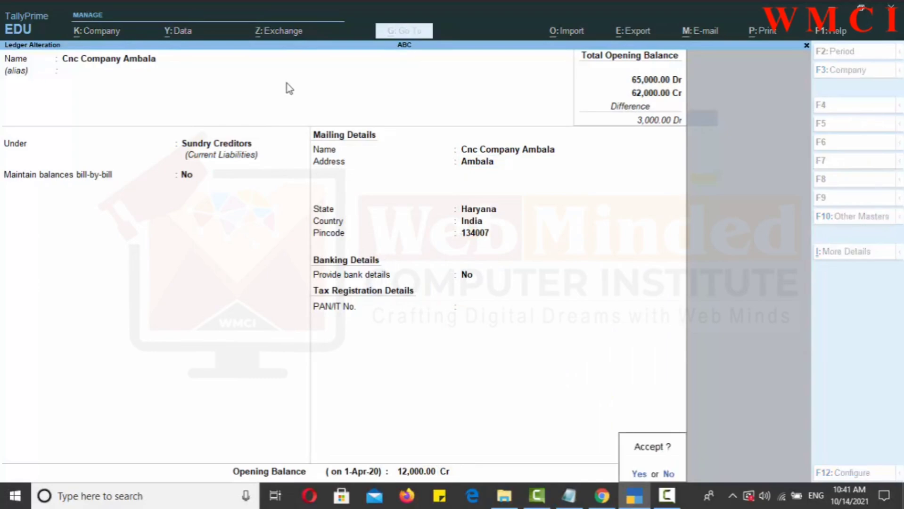
pyautogui.press('Return')
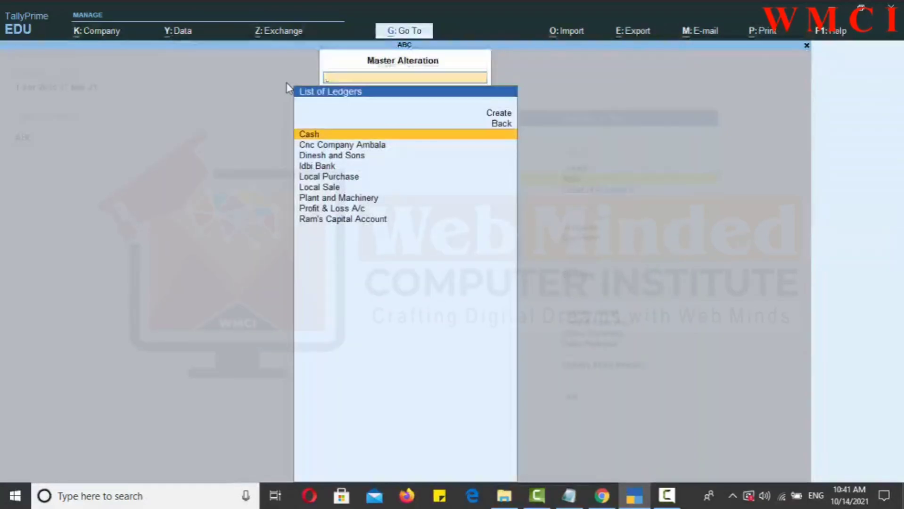
# Review the Dinesh and Sons ledger's details and bill-wise breakup, and quit without saving changes.
pyautogui.press('Down')
pyautogui.press('Down')
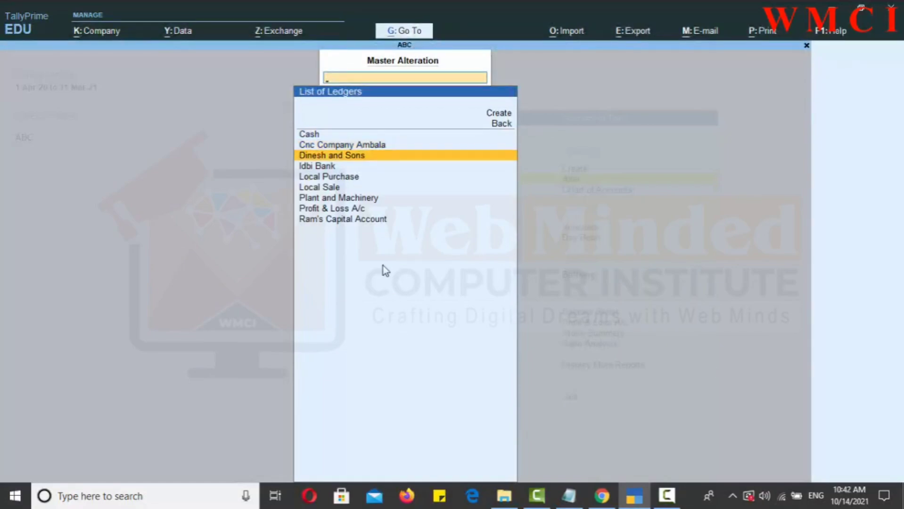
pyautogui.press('Return')
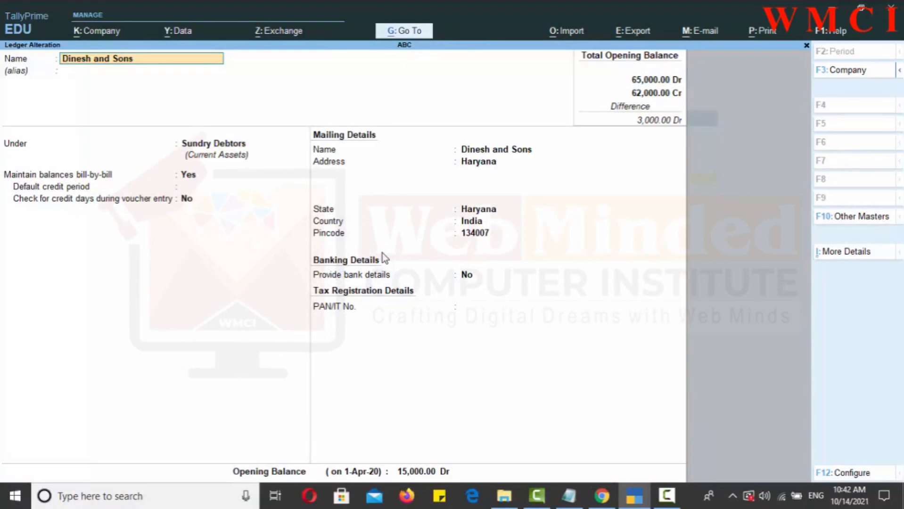
pyautogui.press('Return')
pyautogui.press('Return')
pyautogui.press('Return')
pyautogui.press('Return')
pyautogui.press('Return')
pyautogui.press('Return')
pyautogui.press('Return')
pyautogui.press('Return')
pyautogui.press('Return')
pyautogui.press('Return')
pyautogui.press('Return')
pyautogui.press('Return')
pyautogui.press('Return')
pyautogui.press('Return')
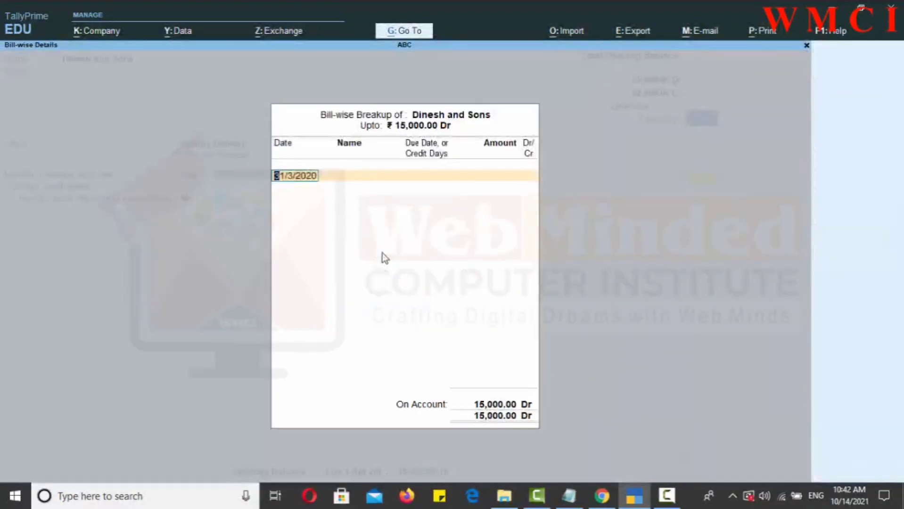
pyautogui.press('Return')
pyautogui.press('Return')
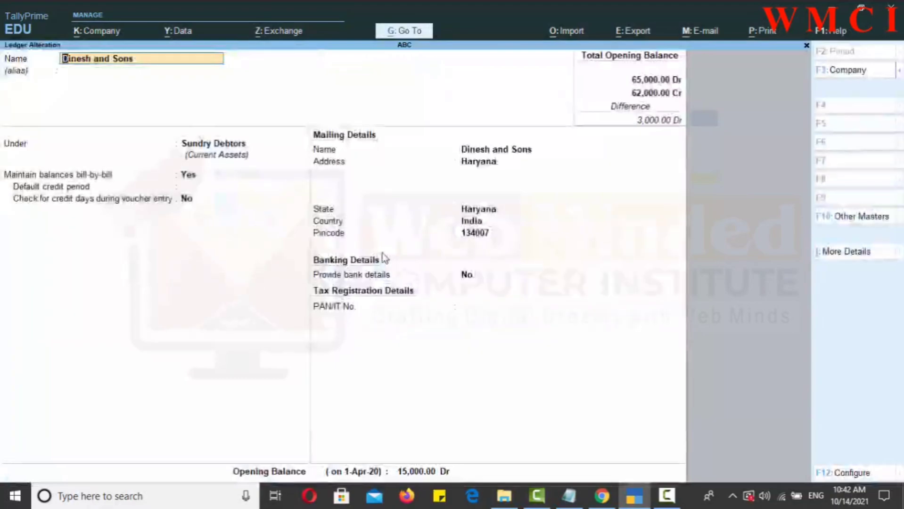
pyautogui.press('Escape')
pyautogui.press('Escape')
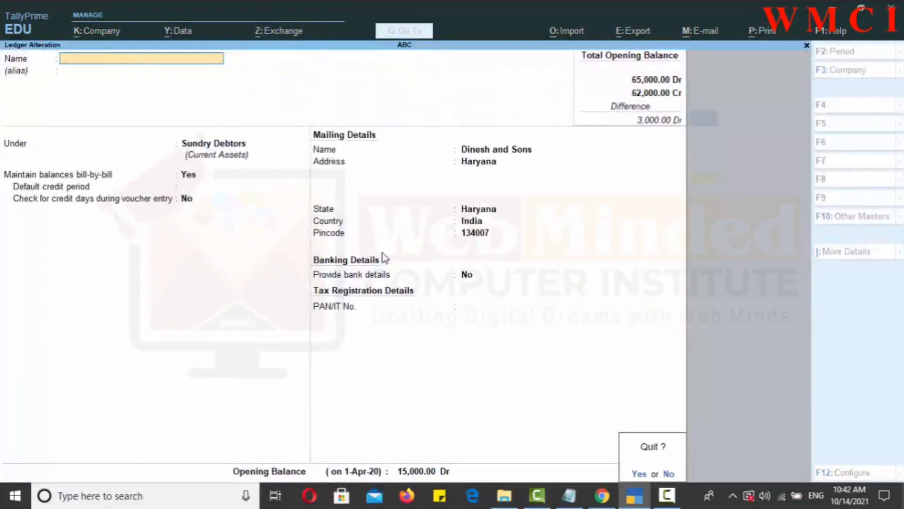
pyautogui.press('y')
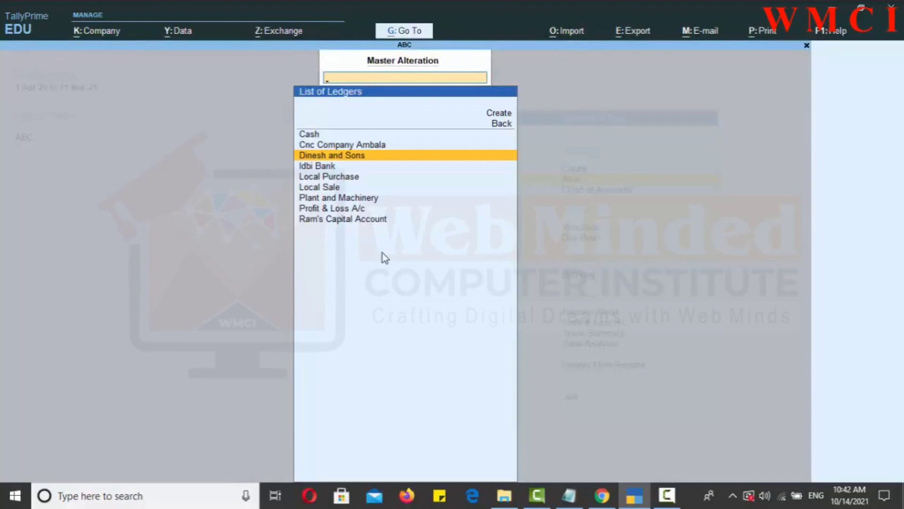
# View the Idbi Bank ledger's alteration details and return to the list of ledgers.
pyautogui.press('Down')
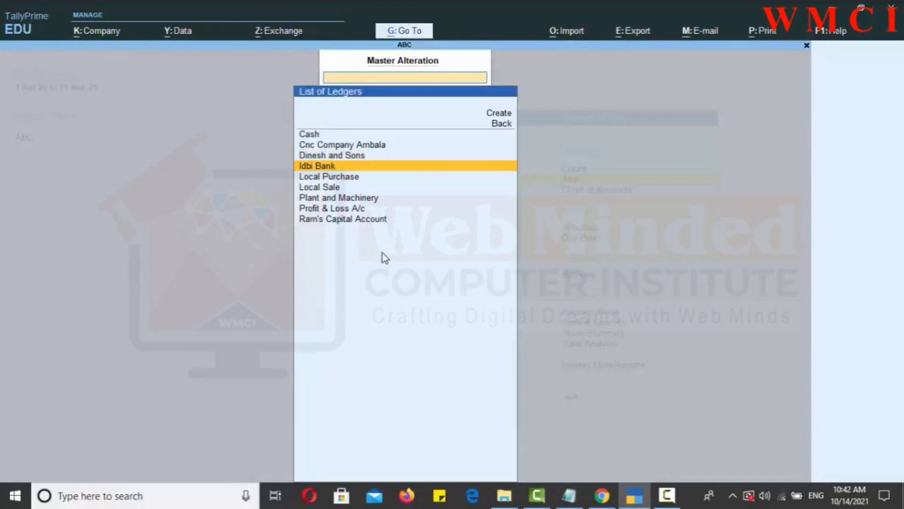
pyautogui.press('Return')
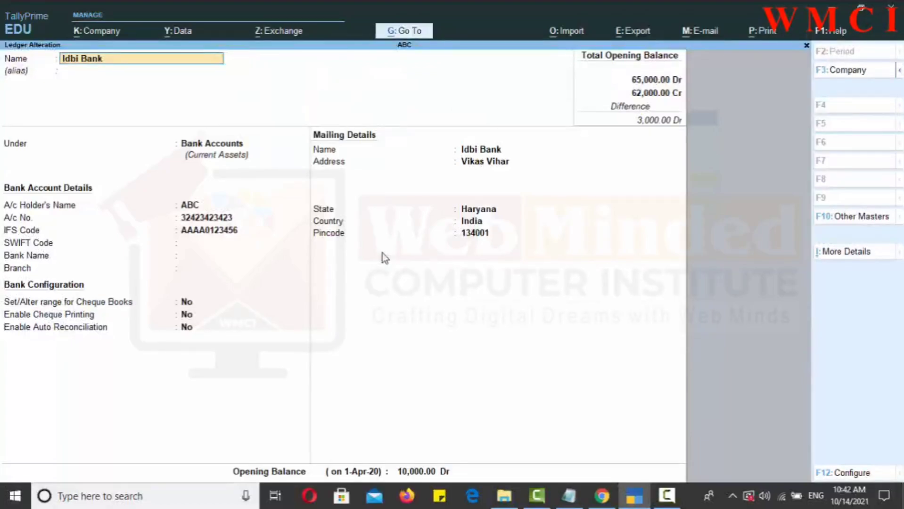
pyautogui.press('Escape')
pyautogui.press('Escape')
pyautogui.press('y')
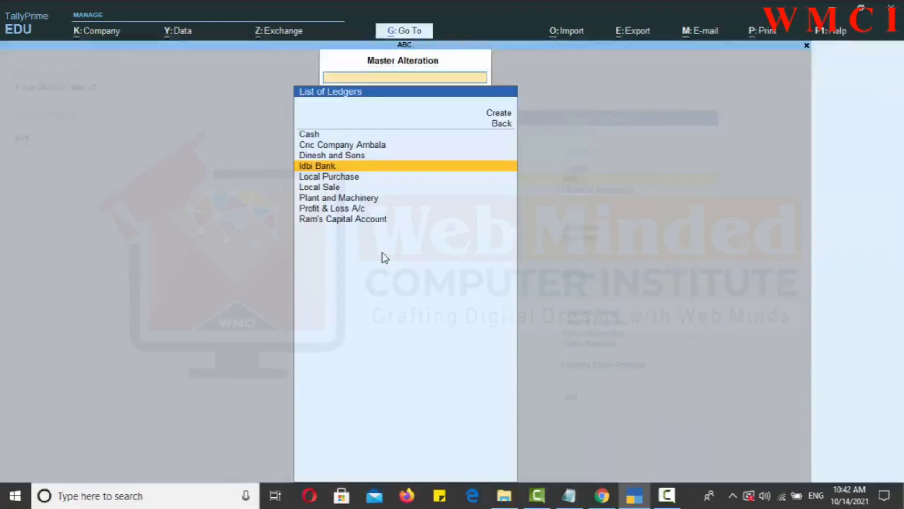
# Review the Plant and Machinery ledger's fields through to its opening balance and return to the list of ledgers.
pyautogui.press('Down')
pyautogui.press('Down')
pyautogui.press('Down')
pyautogui.press('Down')
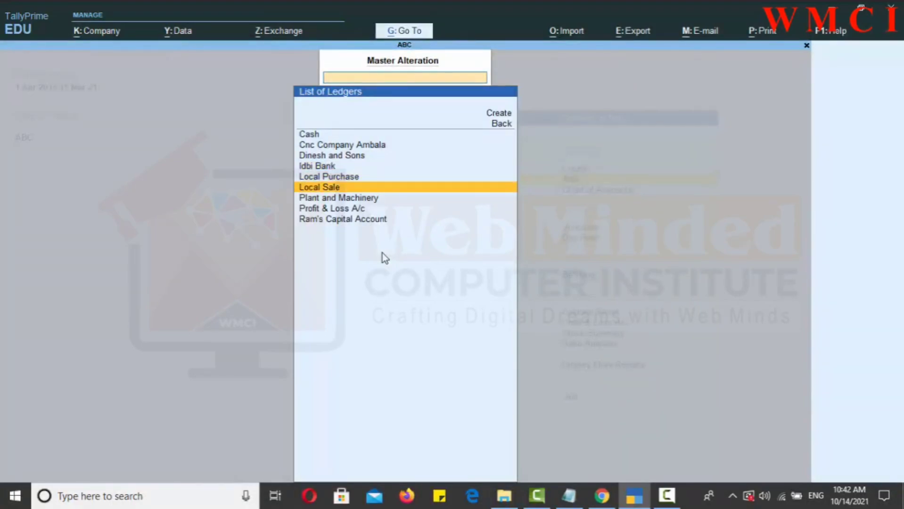
pyautogui.press('Down')
pyautogui.press('Up')
pyautogui.press('Up')
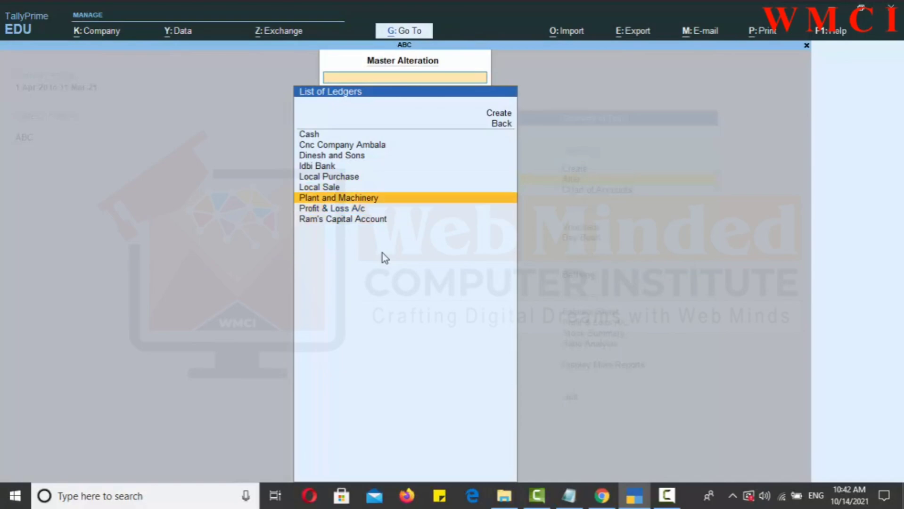
pyautogui.press('Down')
pyautogui.press('Up')
pyautogui.press('Return')
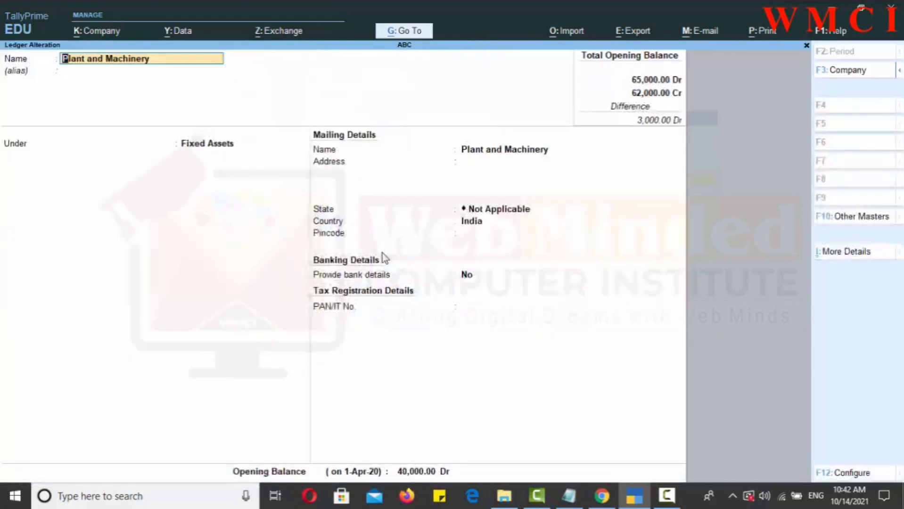
pyautogui.press('Return')
pyautogui.press('Return')
pyautogui.press('Return')
pyautogui.press('Return')
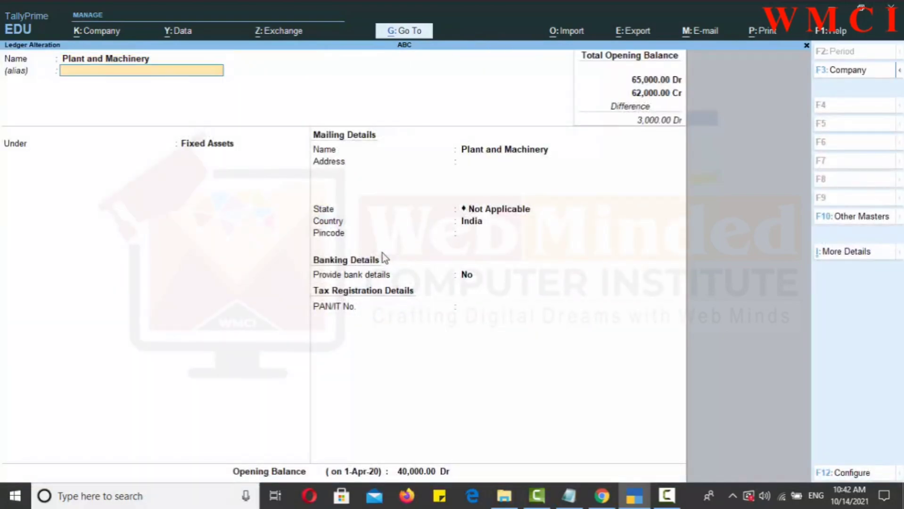
pyautogui.press('Return')
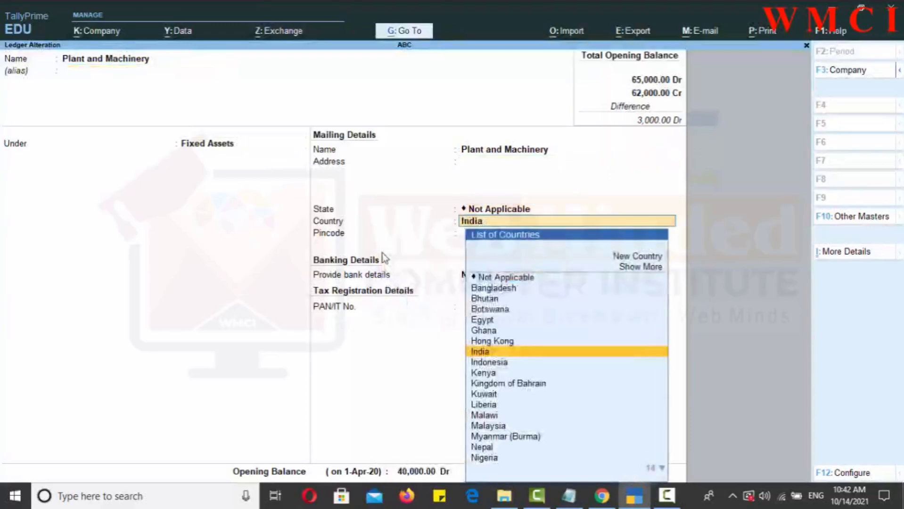
pyautogui.press('Return')
pyautogui.press('Return')
pyautogui.press('Return')
pyautogui.press('Return')
pyautogui.press('Return')
pyautogui.press('Return')
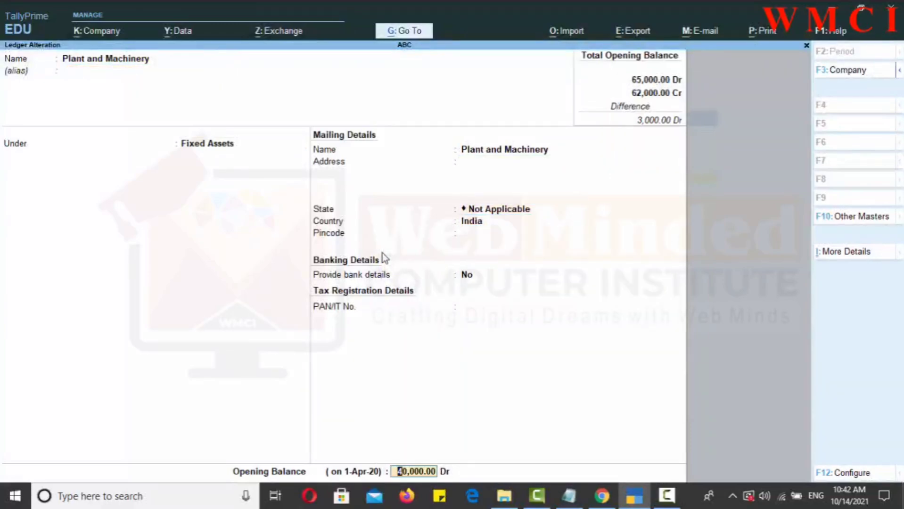
pyautogui.press('Return')
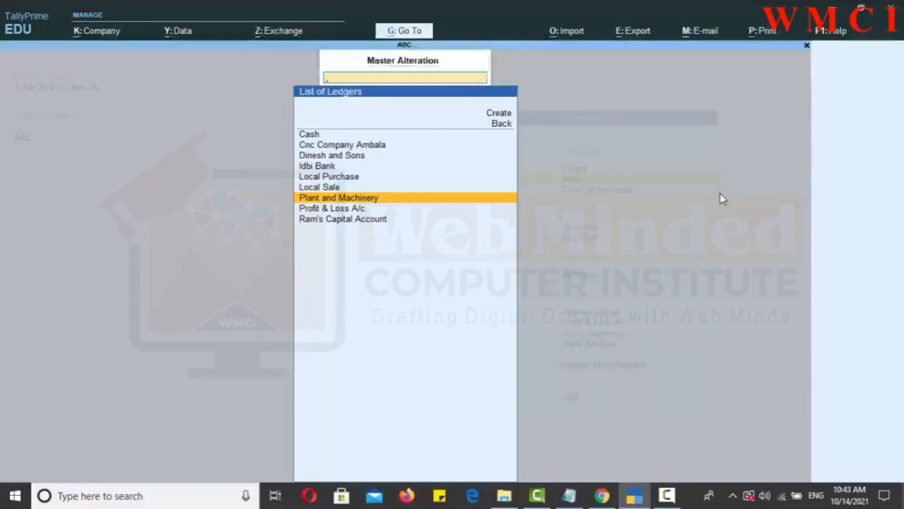
# Delete the Plant and Machinery ledger and return to the Gateway of Tally.
pyautogui.press('Down')
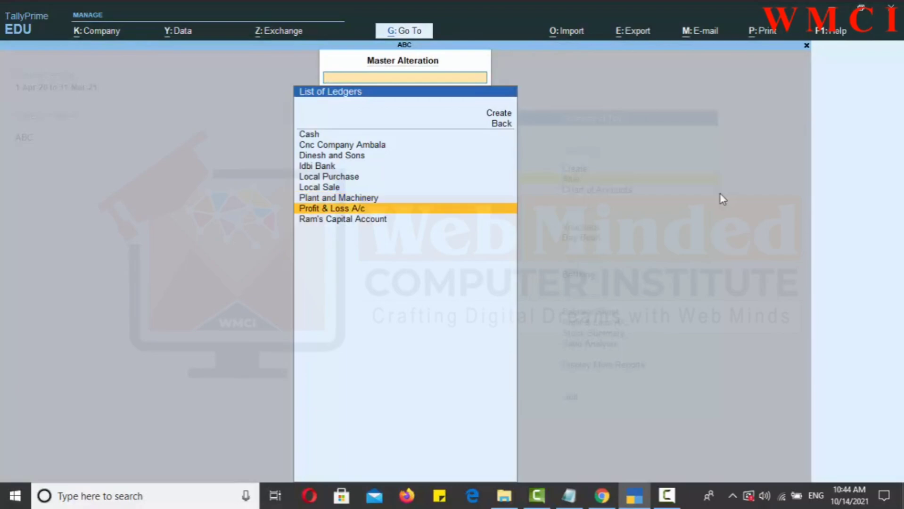
pyautogui.press('Up')
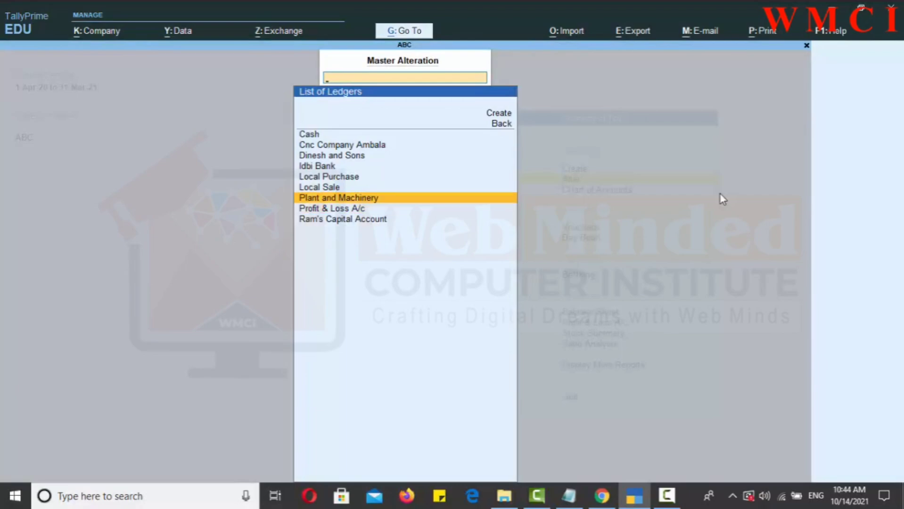
pyautogui.press('Return')
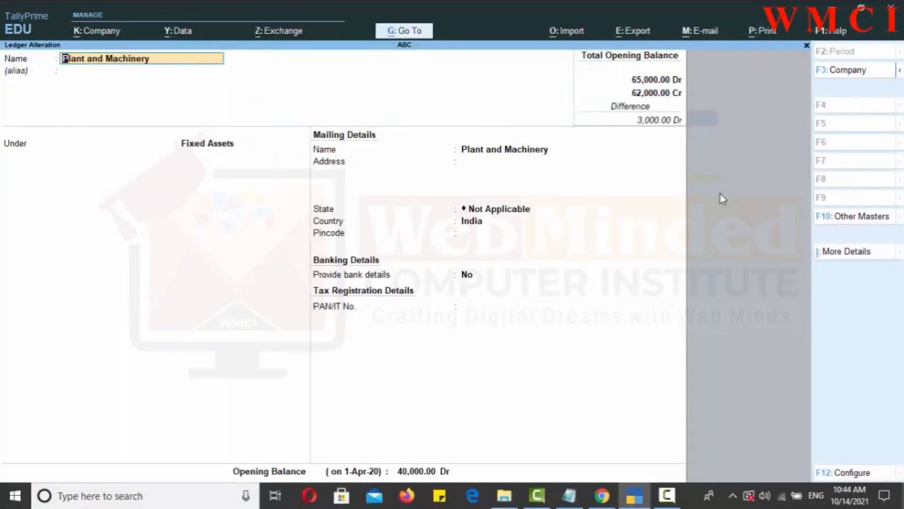
pyautogui.hotkey('alt', 'd')
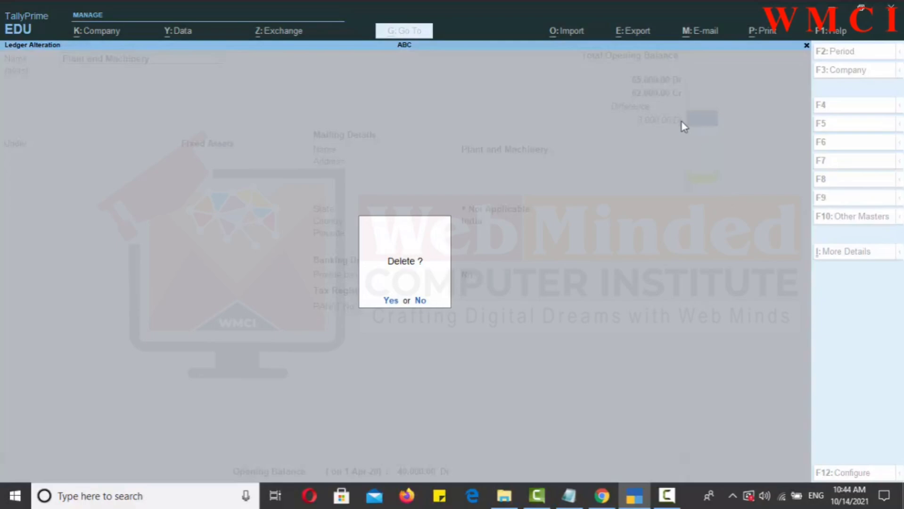
pyautogui.click(390, 301)
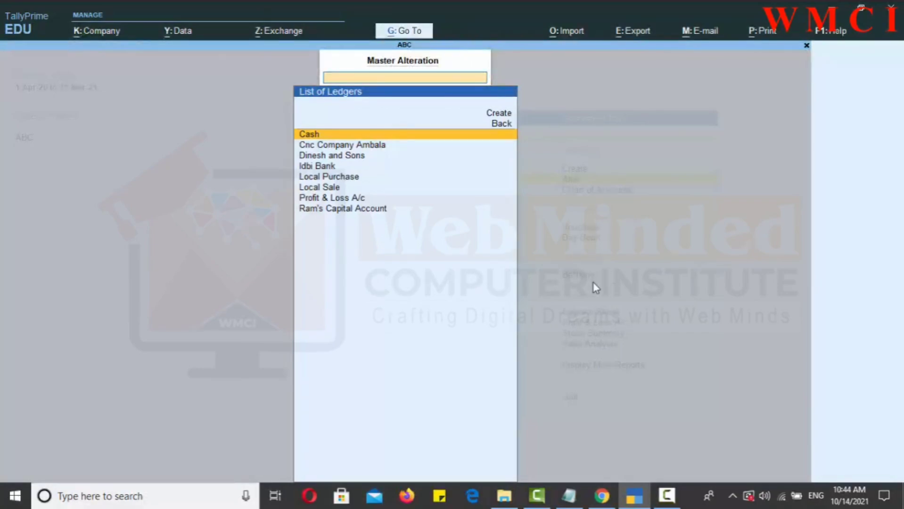
pyautogui.press('Escape')
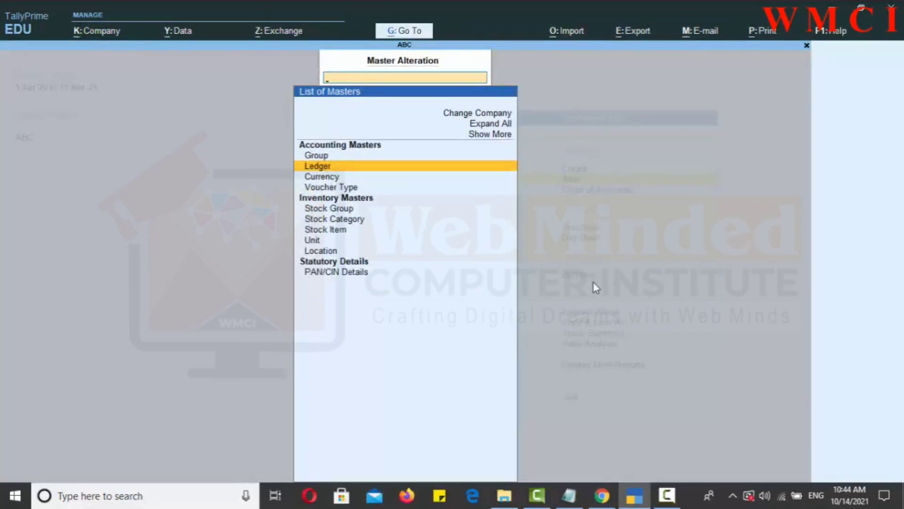
pyautogui.press('Escape')
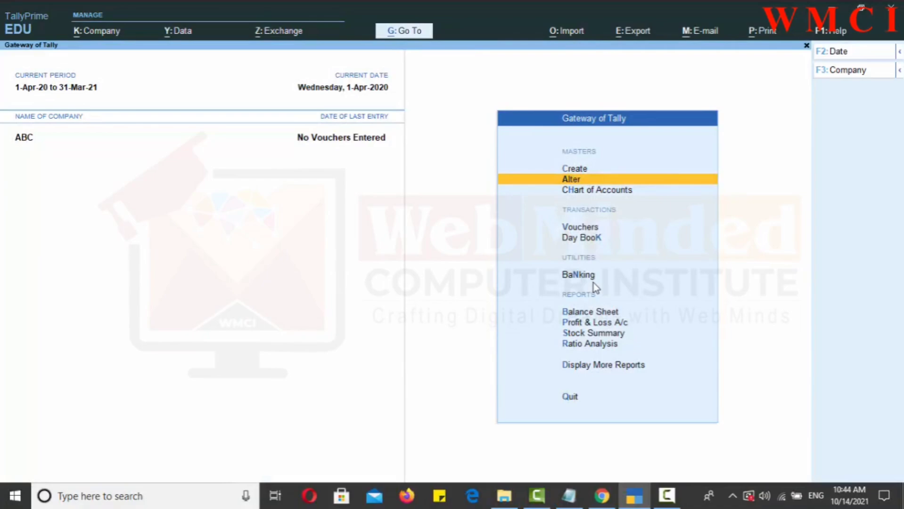